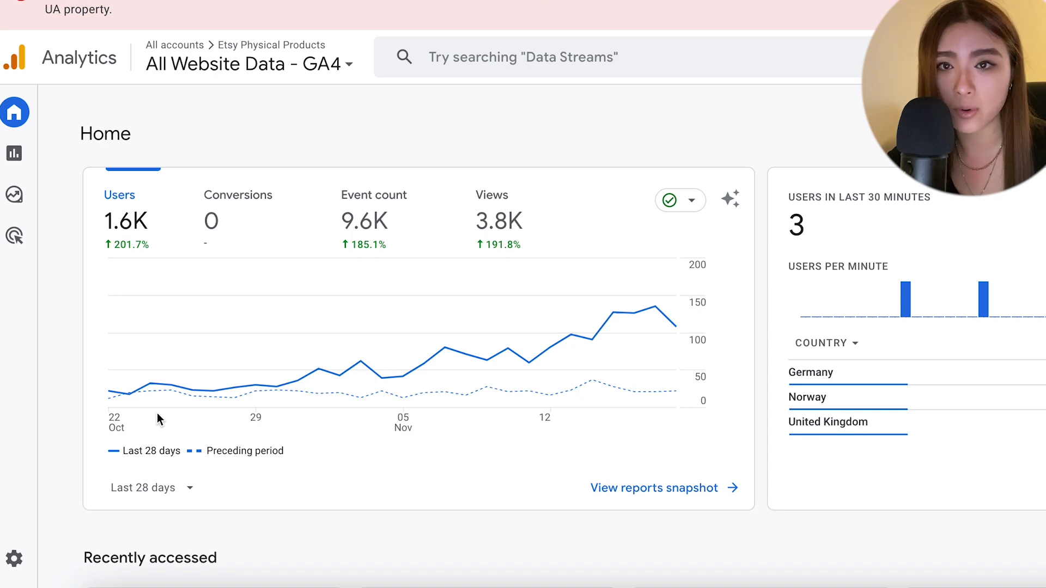
Browse the date range list and close it unchanged, then scroll through the report.
{"action": "left_click", "coordinate": [161, 485]}
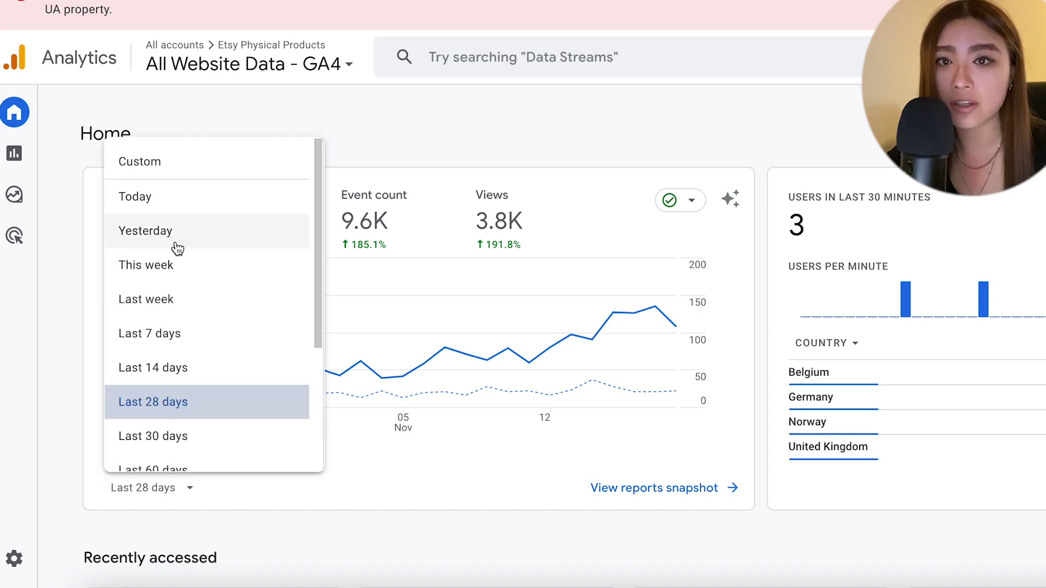
{"action": "scroll", "coordinate": [185, 354], "scroll_direction": "down", "scroll_amount": 2}
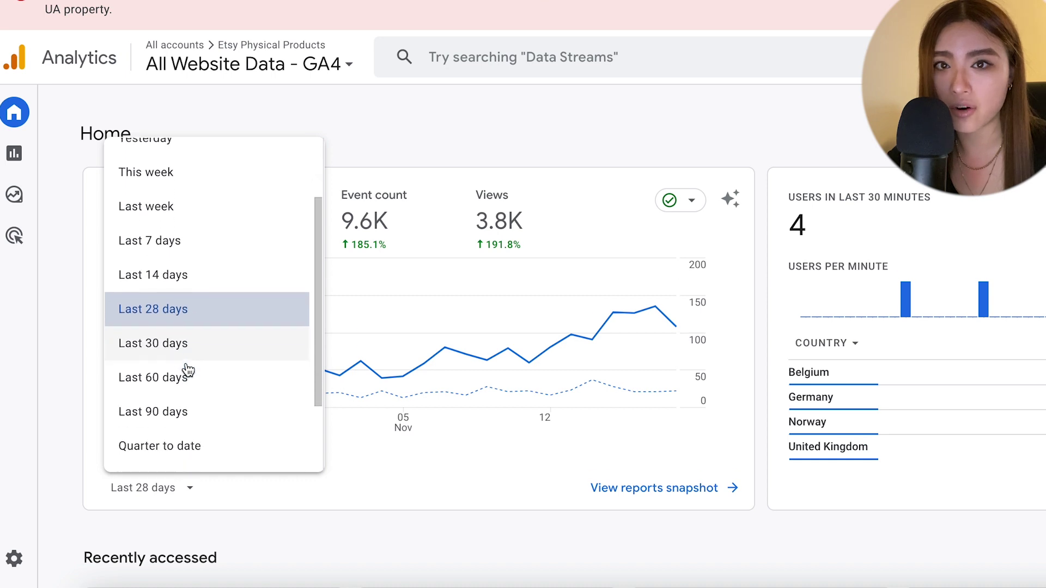
{"action": "scroll", "coordinate": [183, 414], "scroll_direction": "down", "scroll_amount": 3}
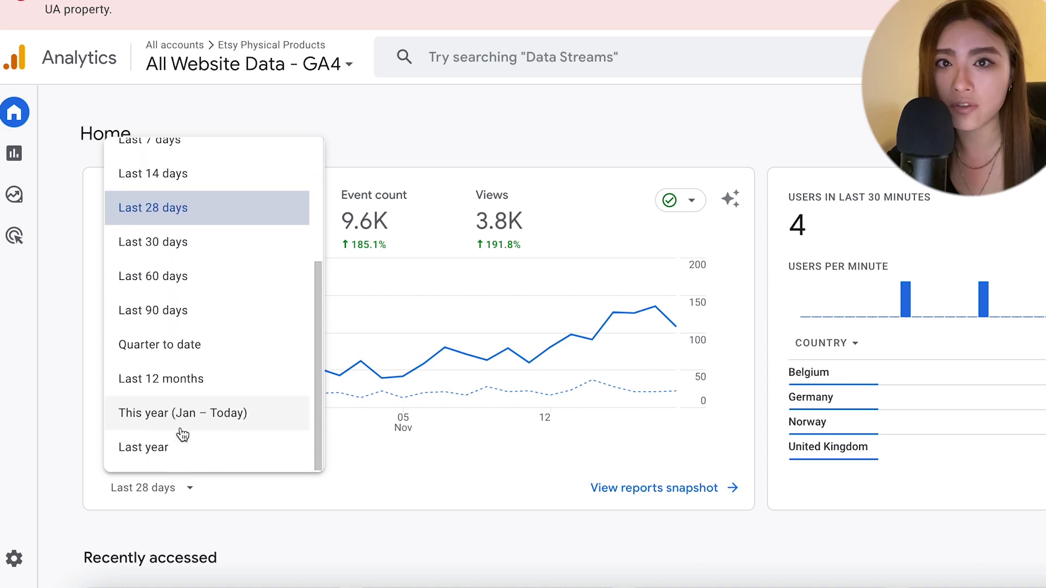
{"action": "left_click", "coordinate": [397, 520]}
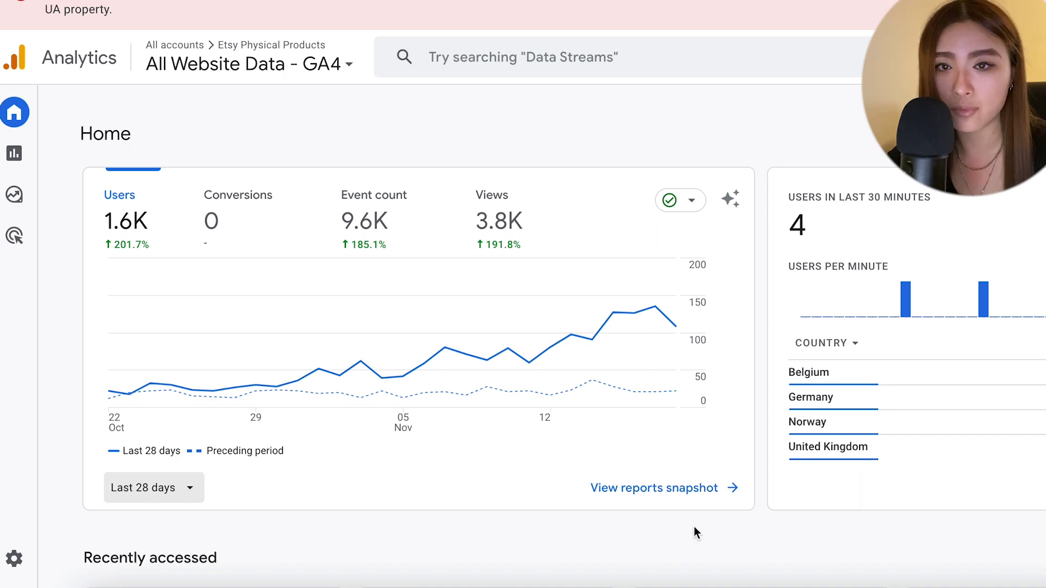
{"action": "scroll", "coordinate": [694, 526], "scroll_direction": "down", "scroll_amount": 10}
{"action": "scroll", "coordinate": [581, 497], "scroll_direction": "up", "scroll_amount": 2}
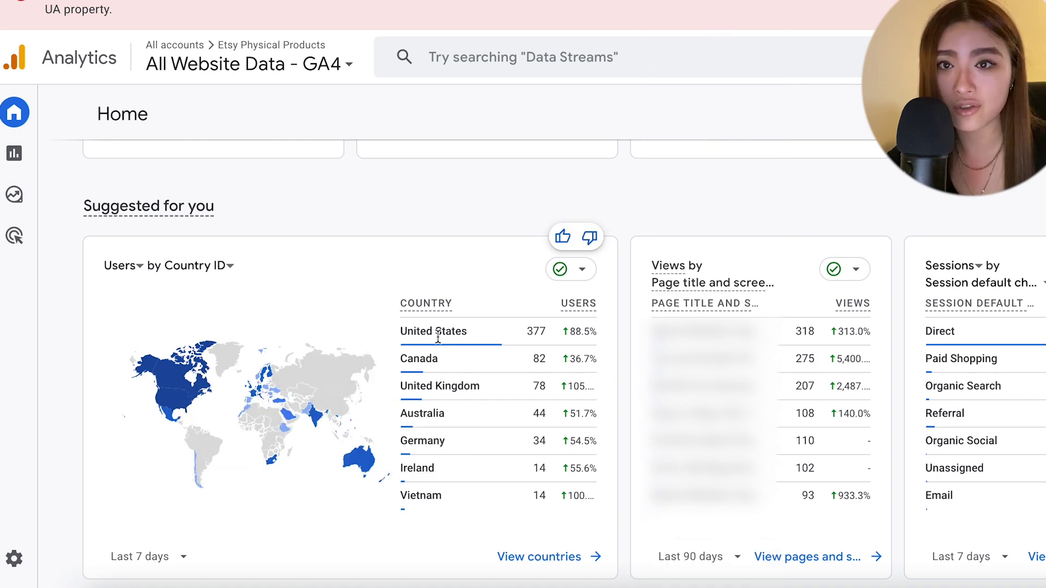
{"action": "mouse_move", "coordinate": [314, 384]}
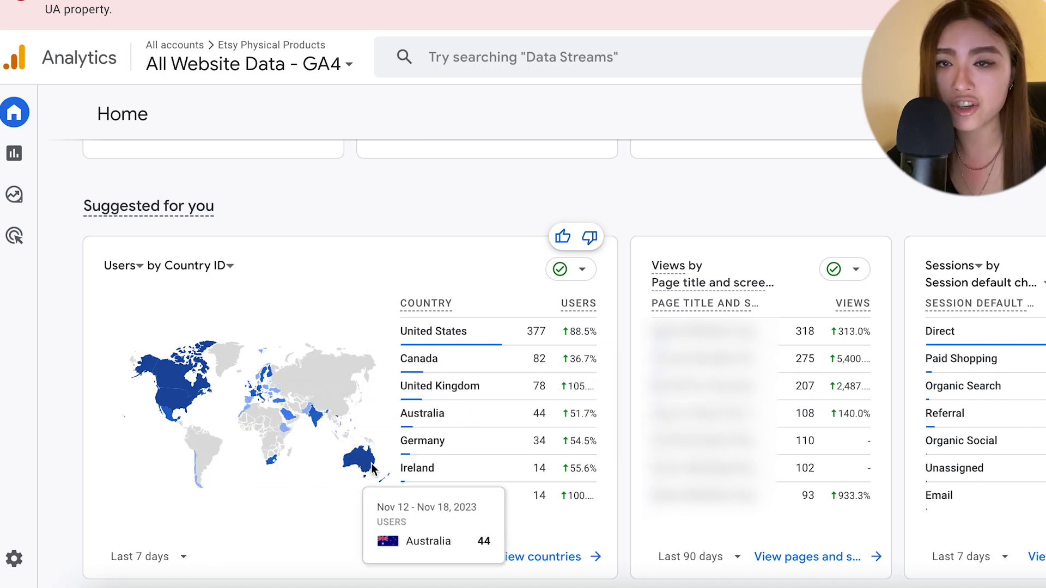
{"action": "mouse_move", "coordinate": [451, 354]}
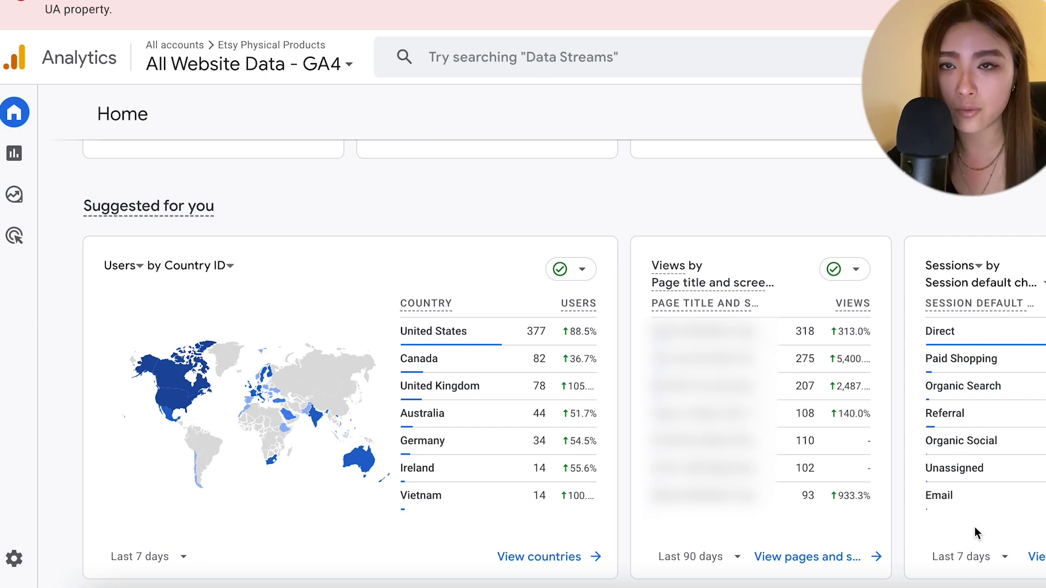
{"action": "scroll", "coordinate": [837, 268], "scroll_direction": "up", "scroll_amount": 8}
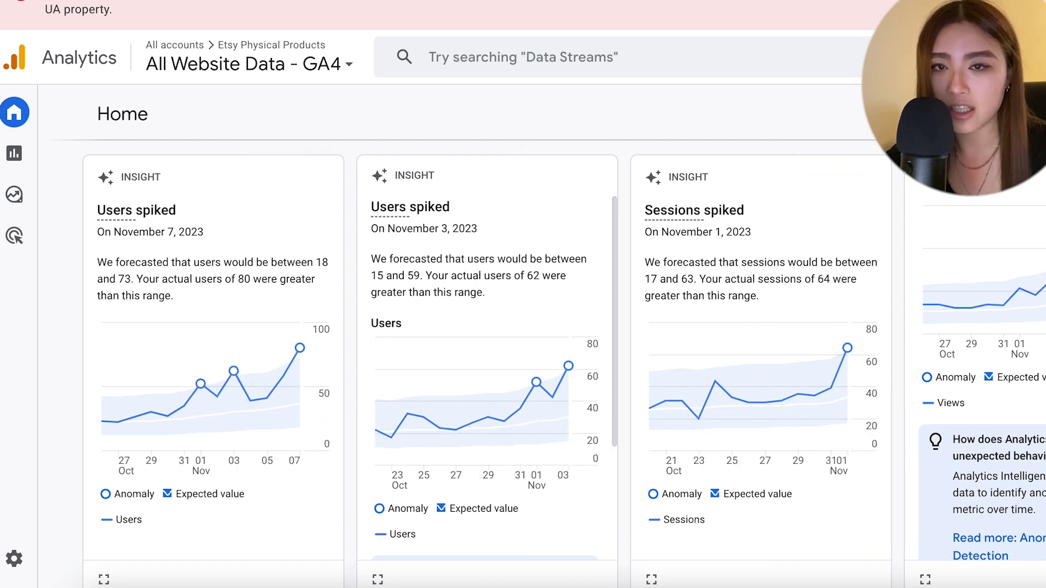
Look over the Reports snapshot, then go to the address bar to reach analytics.google.com.
{"action": "mouse_move", "coordinate": [15, 162]}
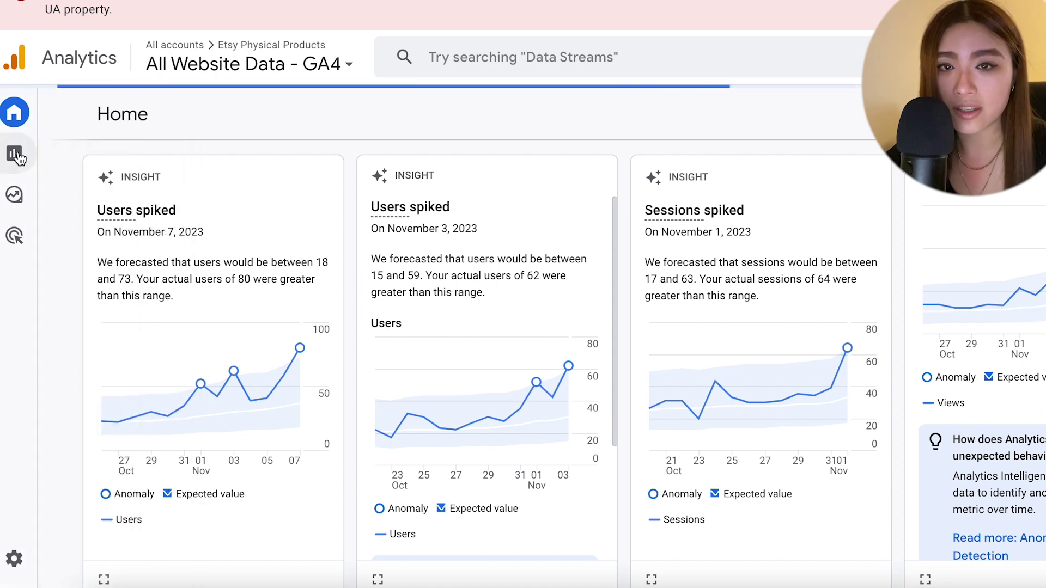
{"action": "left_click", "coordinate": [18, 158]}
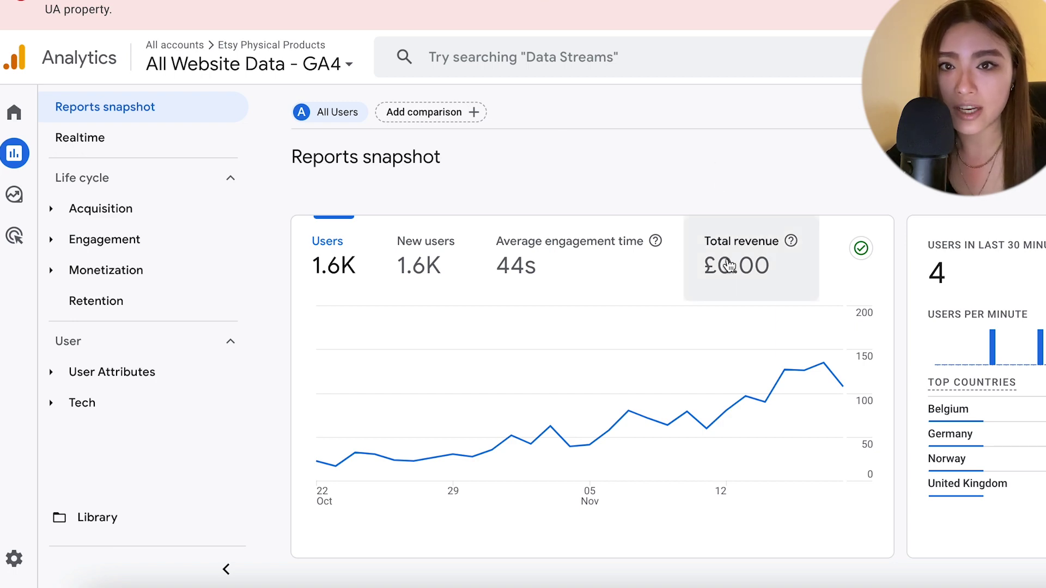
{"action": "scroll", "coordinate": [672, 385], "scroll_direction": "down", "scroll_amount": 5}
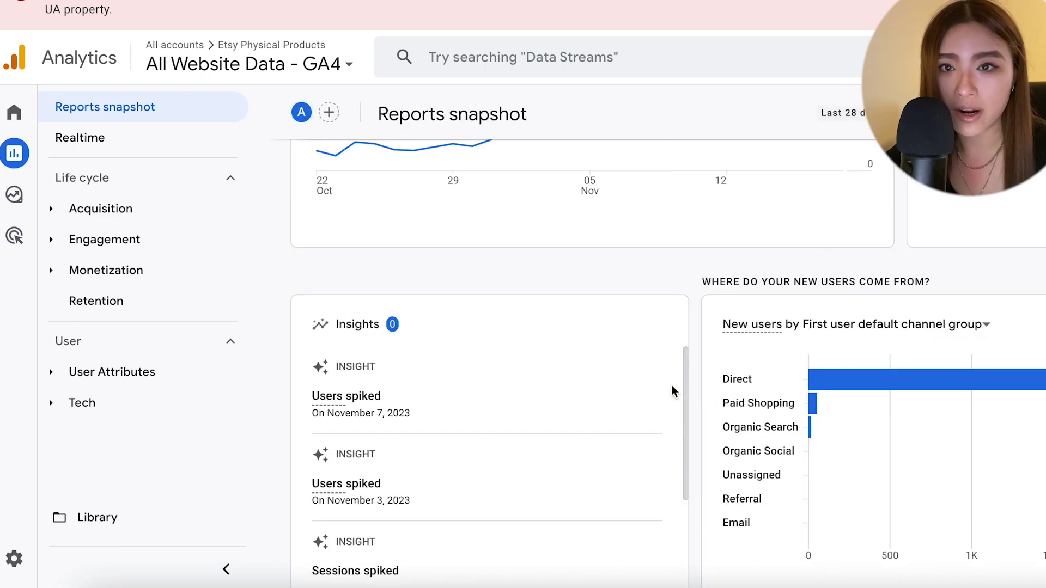
{"action": "scroll", "coordinate": [671, 384], "scroll_direction": "up", "scroll_amount": 5}
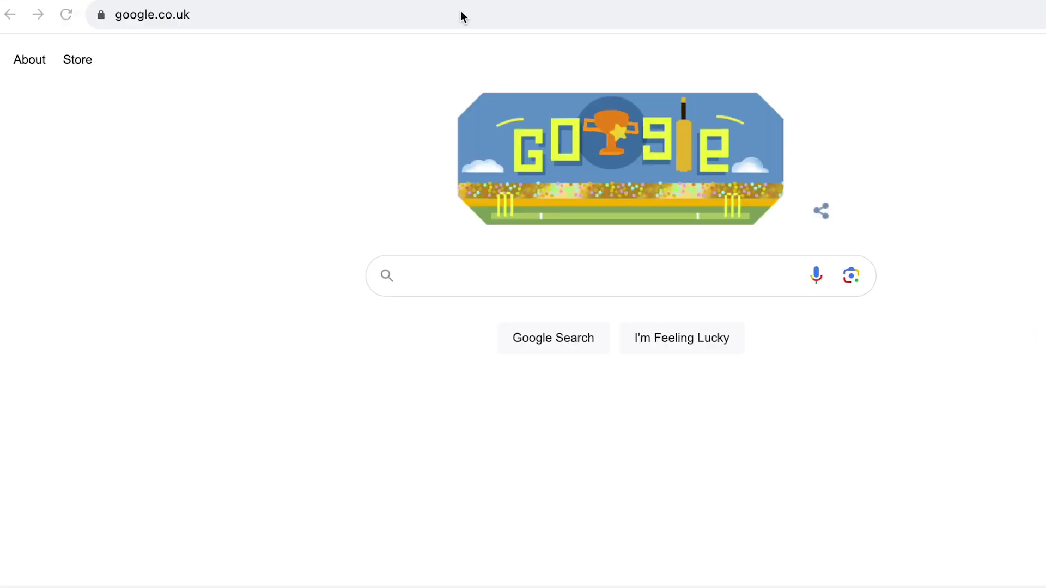
{"action": "left_click", "coordinate": [461, 12]}
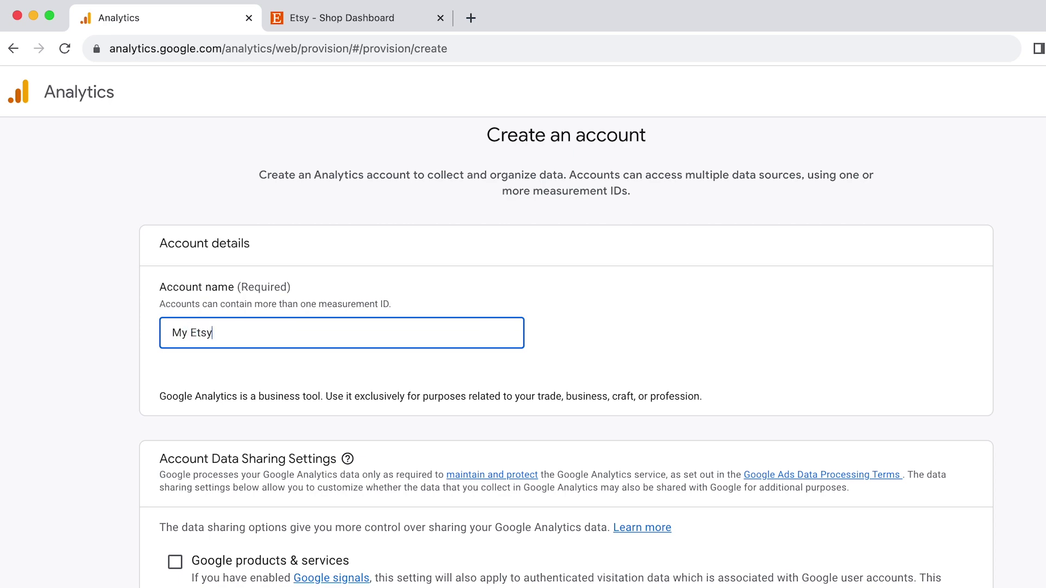
{"action": "scroll", "coordinate": [482, 332], "scroll_direction": "down", "scroll_amount": 8}
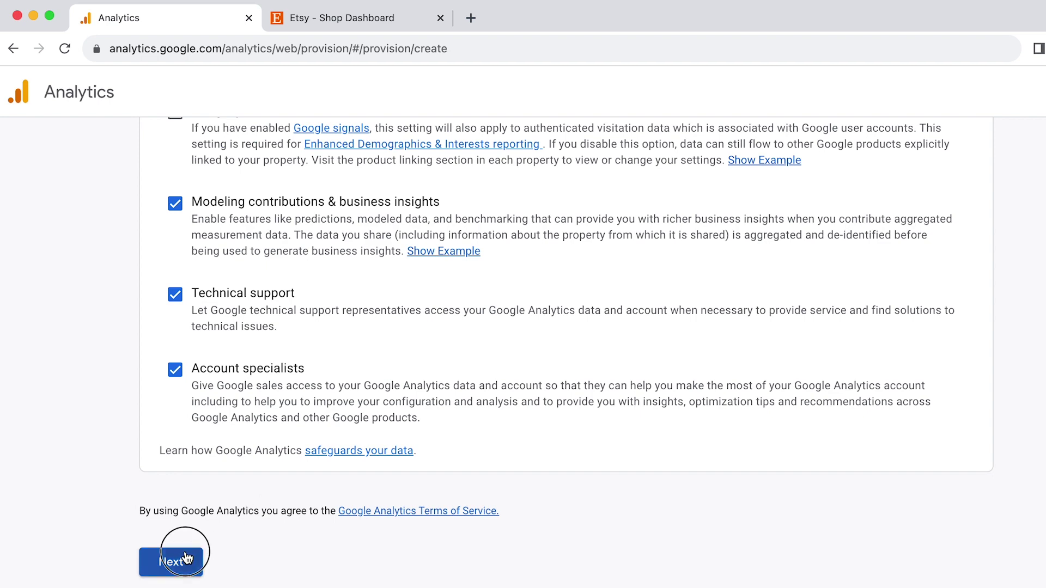
Continue past the My Etsy account details, name the property 'Etsy Traffic' and show advanced options.
{"action": "left_click", "coordinate": [169, 561]}
{"action": "type", "text": "Etsy Traffic"}
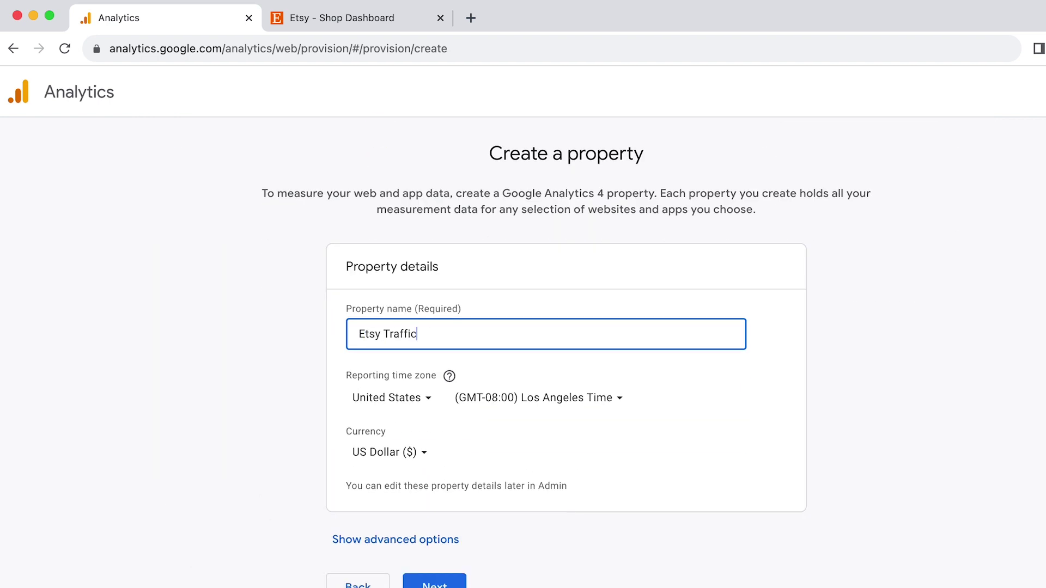
{"action": "left_click", "coordinate": [449, 540]}
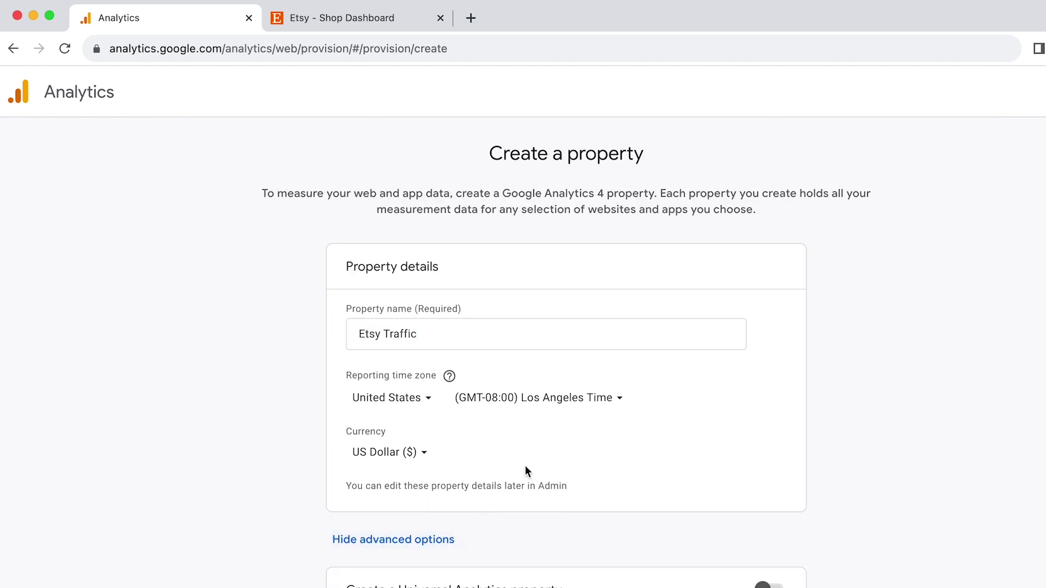
{"action": "scroll", "coordinate": [526, 471], "scroll_direction": "down", "scroll_amount": 4}
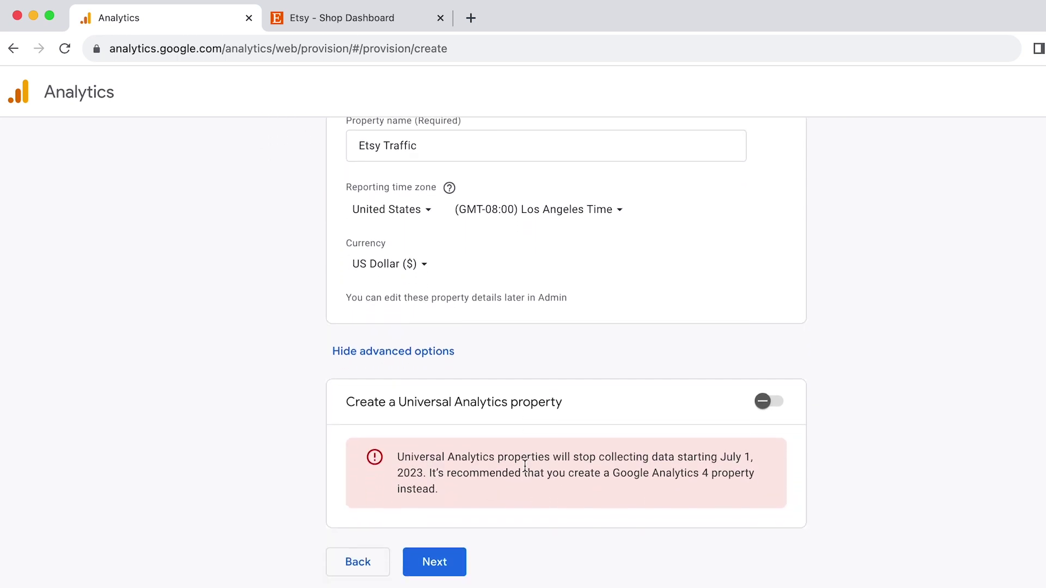
Set the business industry to Home & Garden and the business size to Small.
{"action": "left_click", "coordinate": [453, 562]}
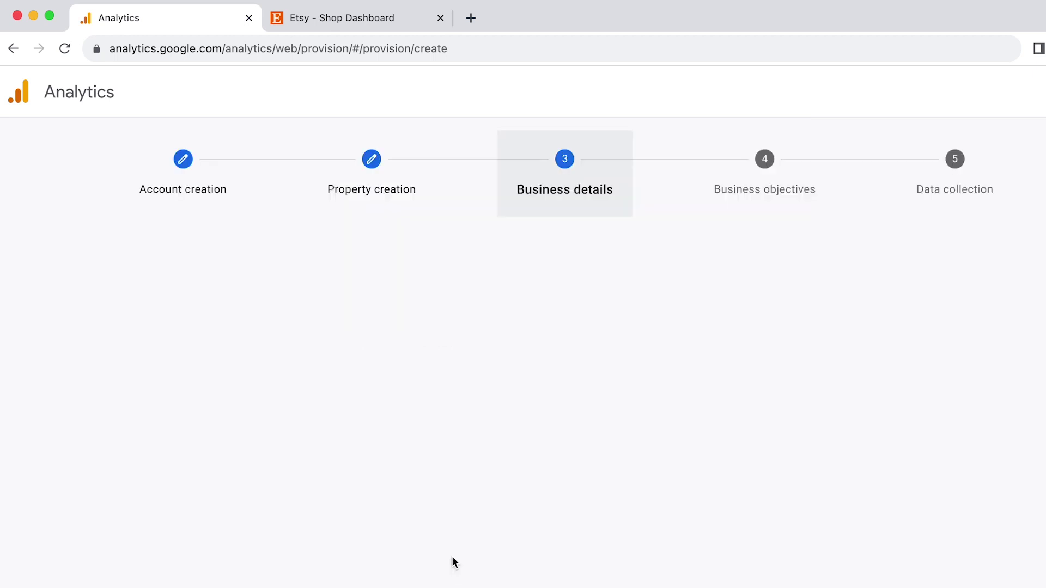
{"action": "scroll", "coordinate": [501, 432], "scroll_direction": "down", "scroll_amount": 2}
{"action": "left_click", "coordinate": [418, 340]}
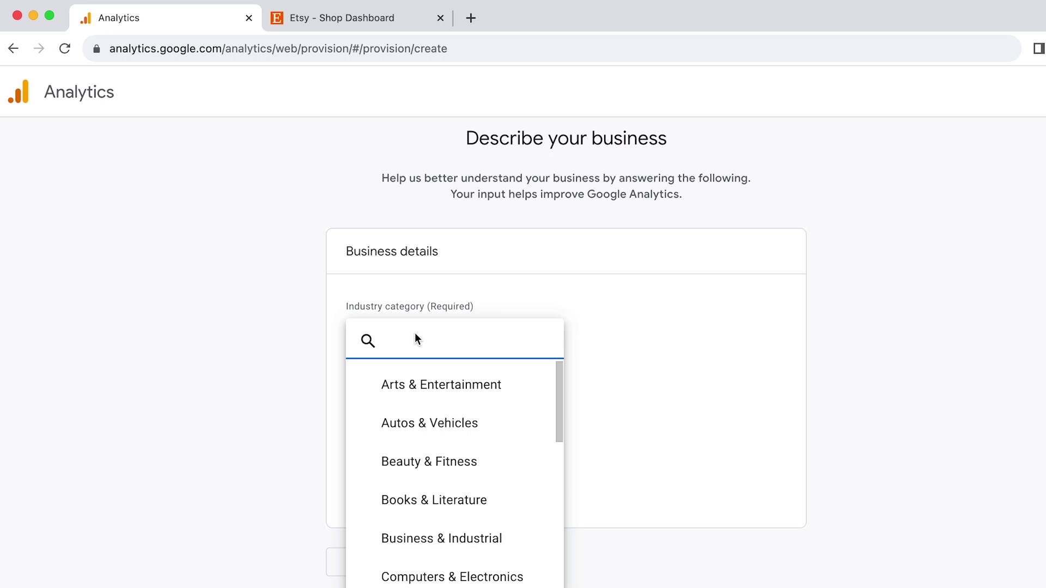
{"action": "scroll", "coordinate": [483, 434], "scroll_direction": "down", "scroll_amount": 6}
{"action": "left_click", "coordinate": [483, 434]}
{"action": "left_click", "coordinate": [361, 395]}
Choose Drive online sales, Generate leads, Raise brand awareness and Examine user behavior, then create the account.
{"action": "left_click", "coordinate": [430, 563]}
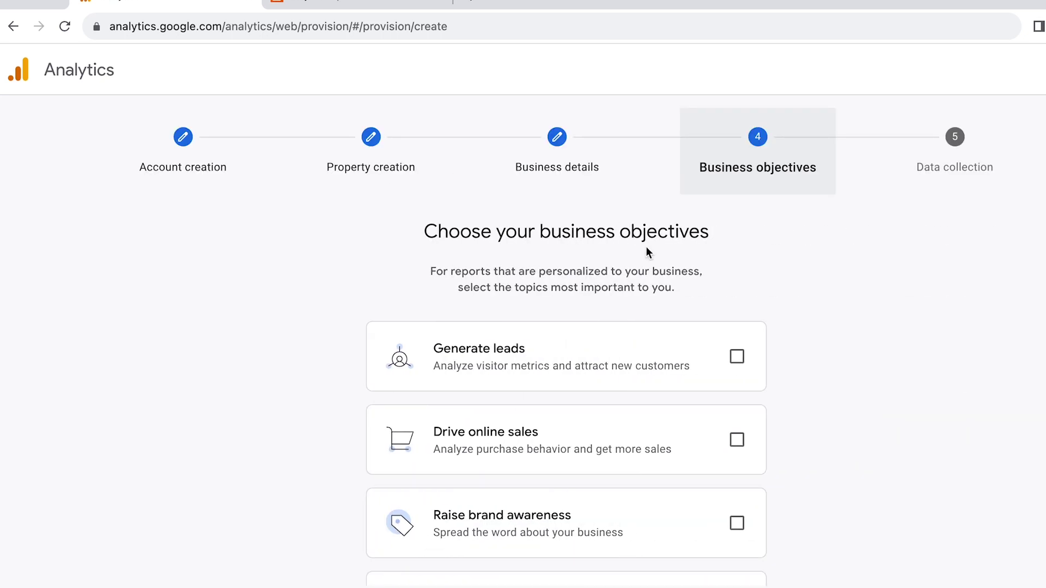
{"action": "scroll", "coordinate": [646, 246], "scroll_direction": "down", "scroll_amount": 2}
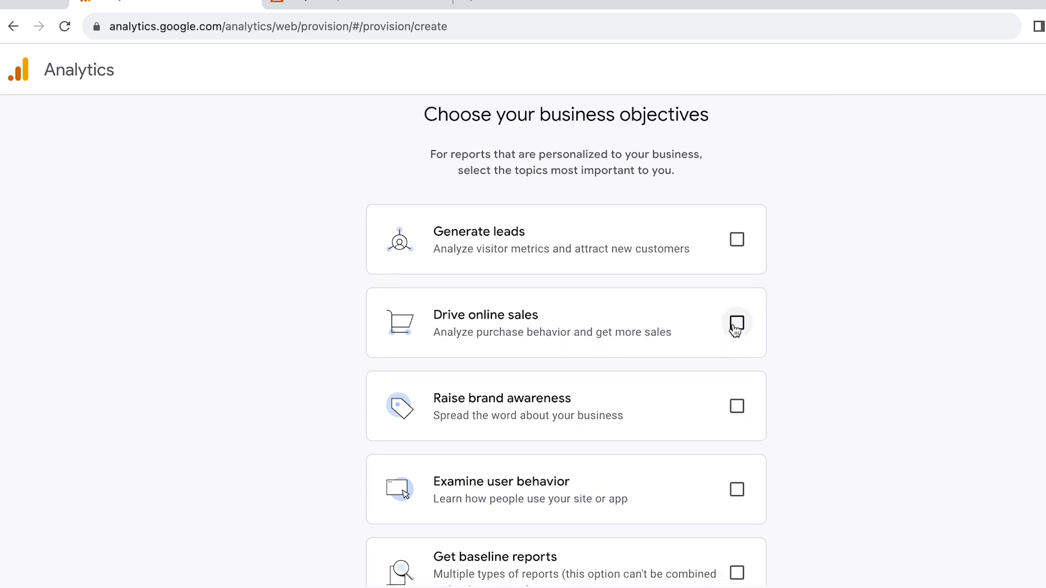
{"action": "left_click", "coordinate": [735, 327]}
{"action": "left_click", "coordinate": [736, 240]}
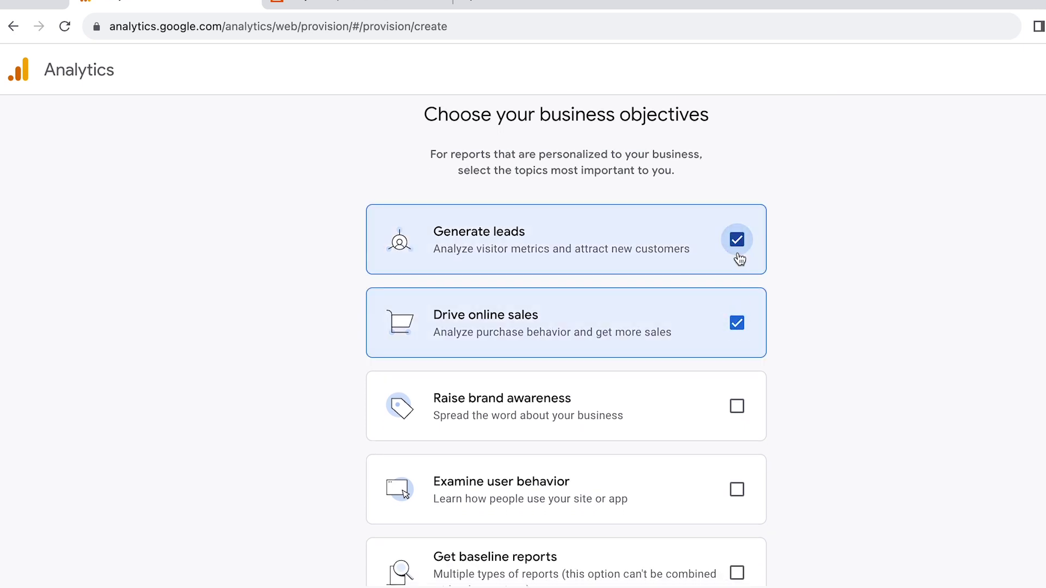
{"action": "left_click", "coordinate": [737, 408]}
{"action": "scroll", "coordinate": [738, 414], "scroll_direction": "down", "scroll_amount": 1}
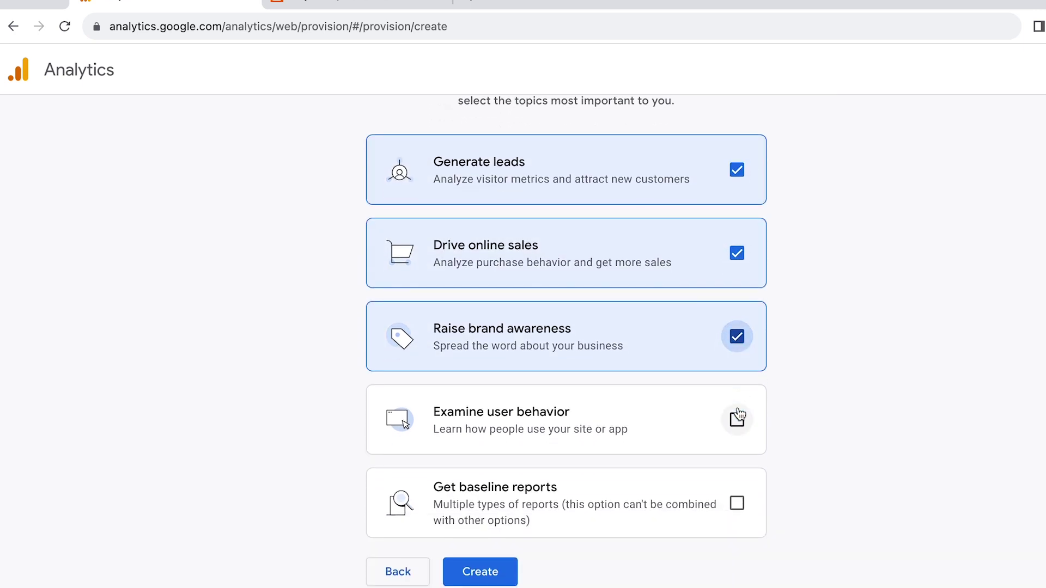
{"action": "left_click", "coordinate": [738, 416]}
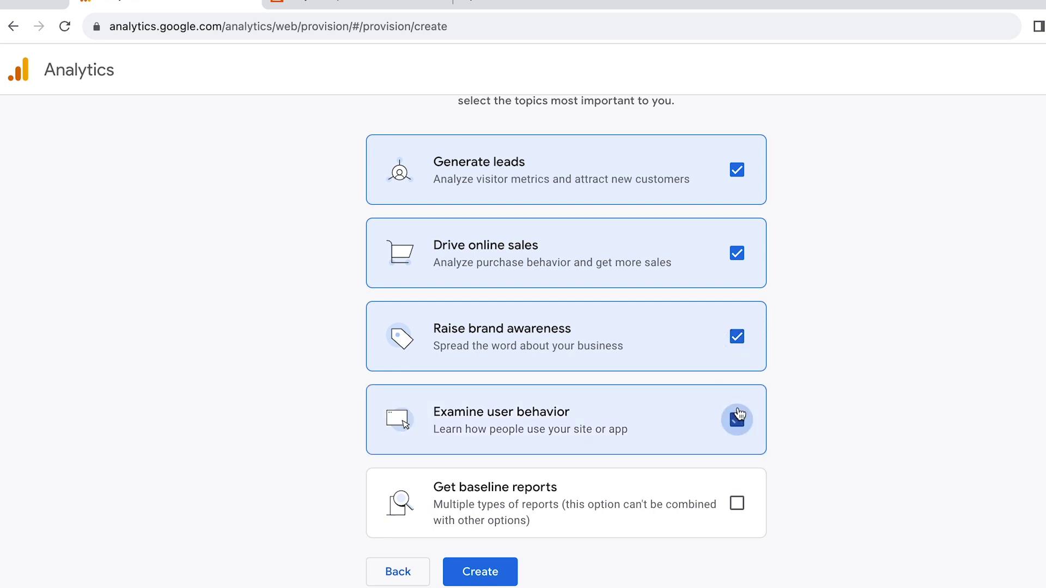
{"action": "left_click", "coordinate": [480, 572]}
Accept the United Kingdom terms of service, including the GDPR data processing terms.
{"action": "left_click", "coordinate": [438, 240]}
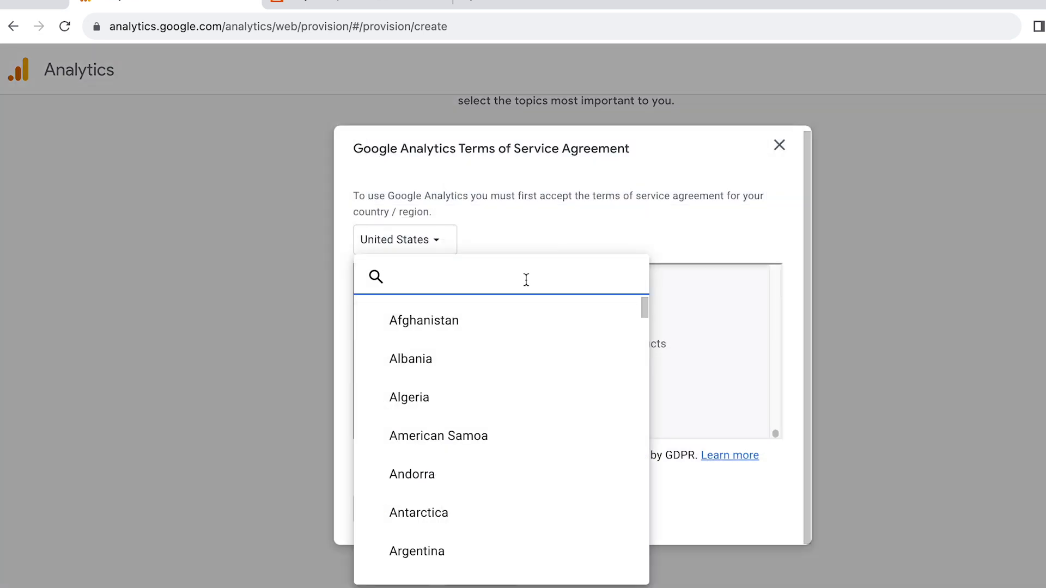
{"action": "type", "text": "united kingdom"}
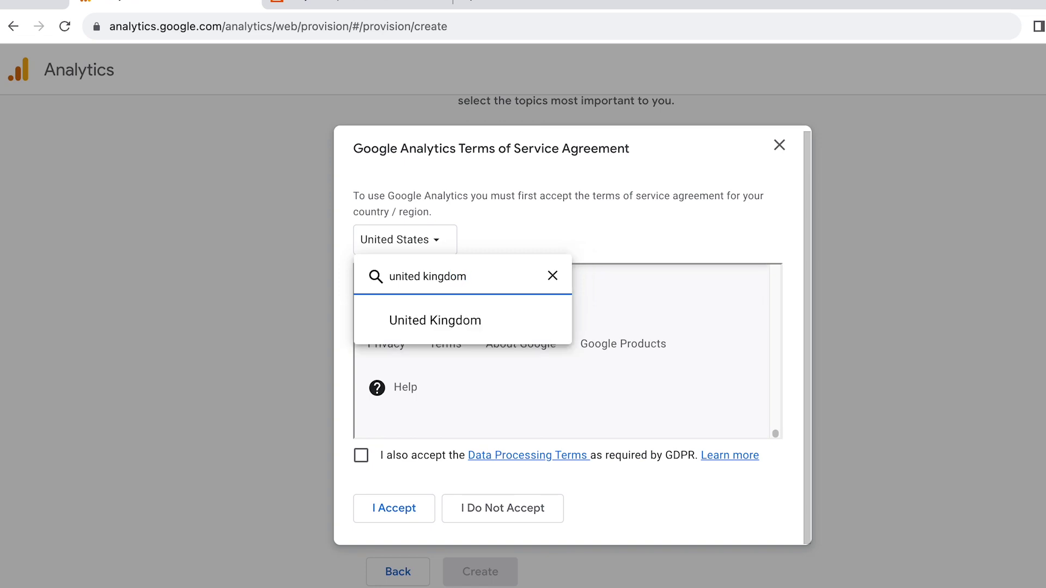
{"action": "left_click", "coordinate": [509, 313]}
{"action": "scroll", "coordinate": [496, 342], "scroll_direction": "down", "scroll_amount": 15}
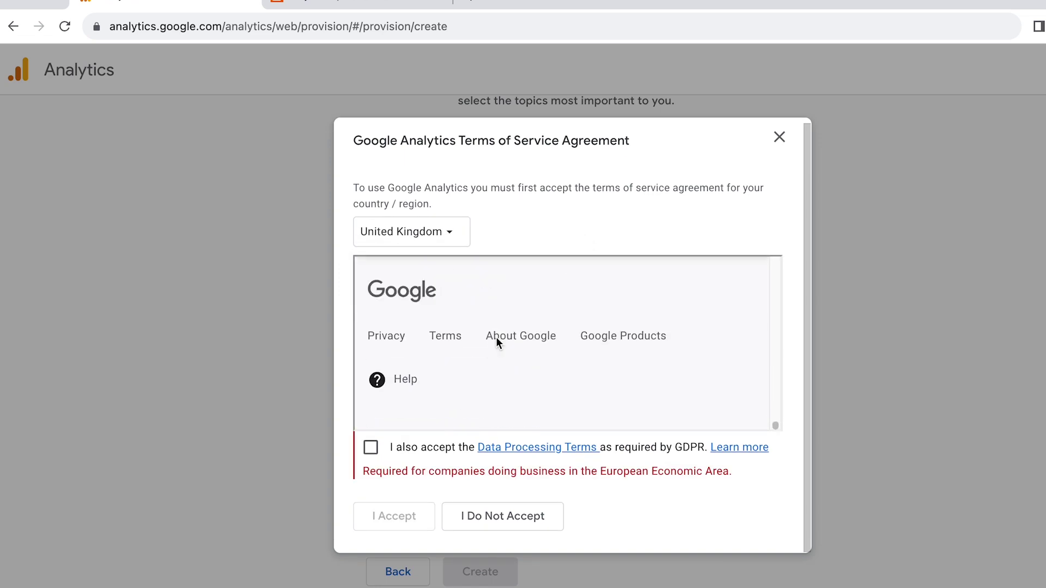
{"action": "left_click", "coordinate": [370, 447]}
{"action": "left_click", "coordinate": [401, 519]}
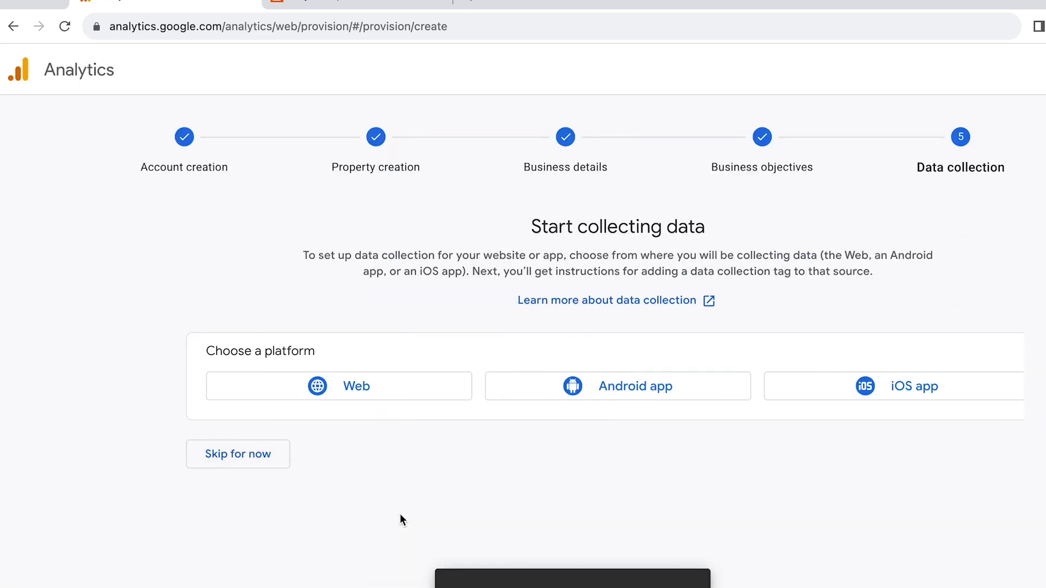
{"action": "left_click", "coordinate": [364, 390]}
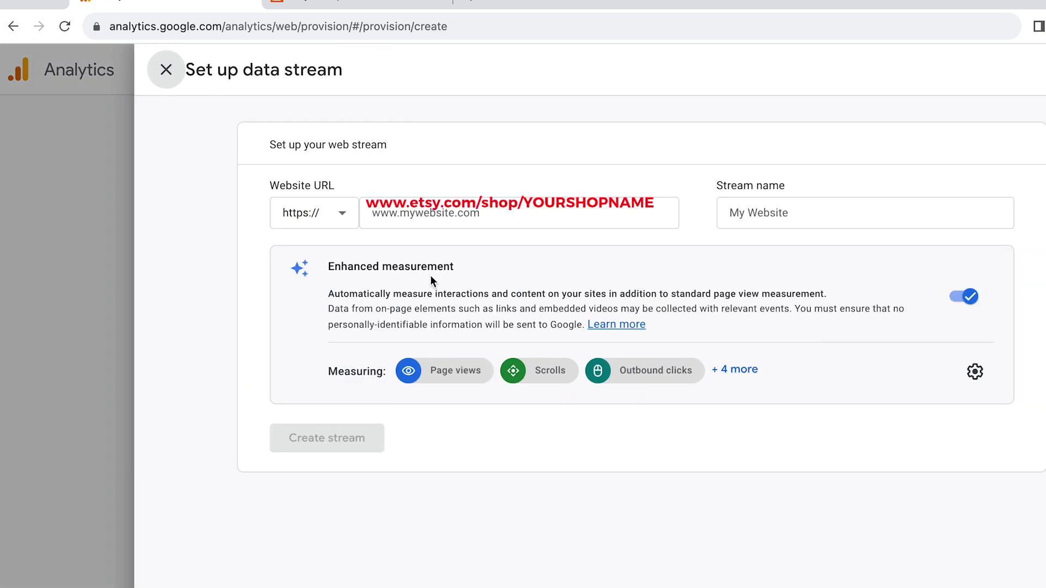
{"action": "left_click", "coordinate": [480, 206]}
{"action": "left_click", "coordinate": [481, 211]}
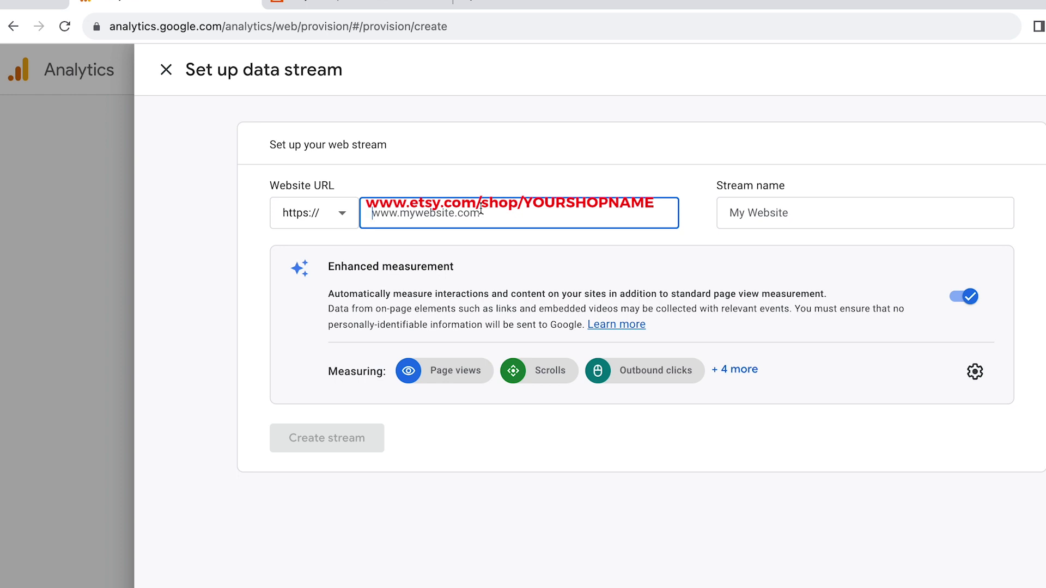
{"action": "type", "text": "www."}
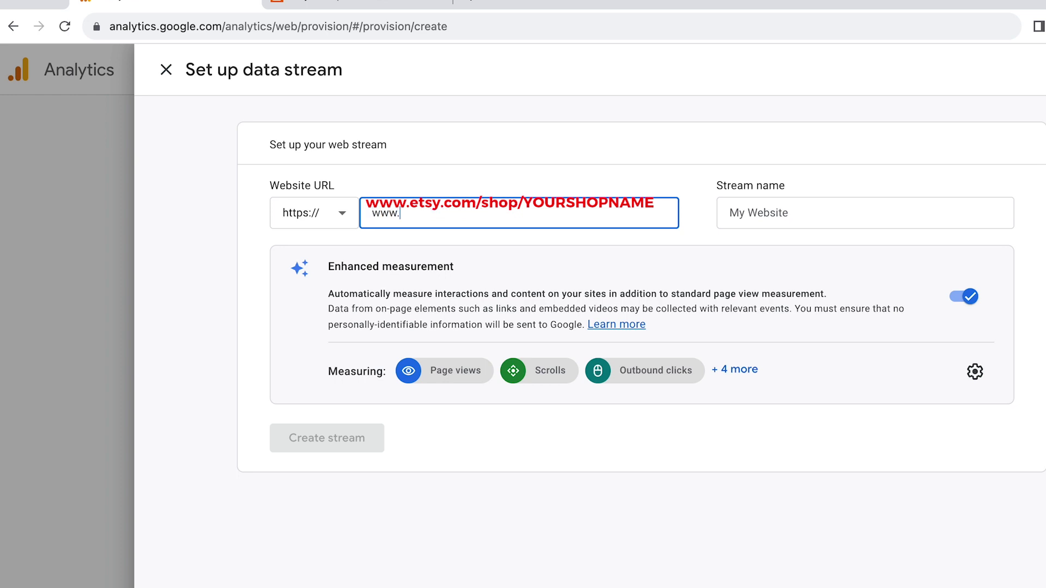
{"action": "type", "text": "etsy.com"}
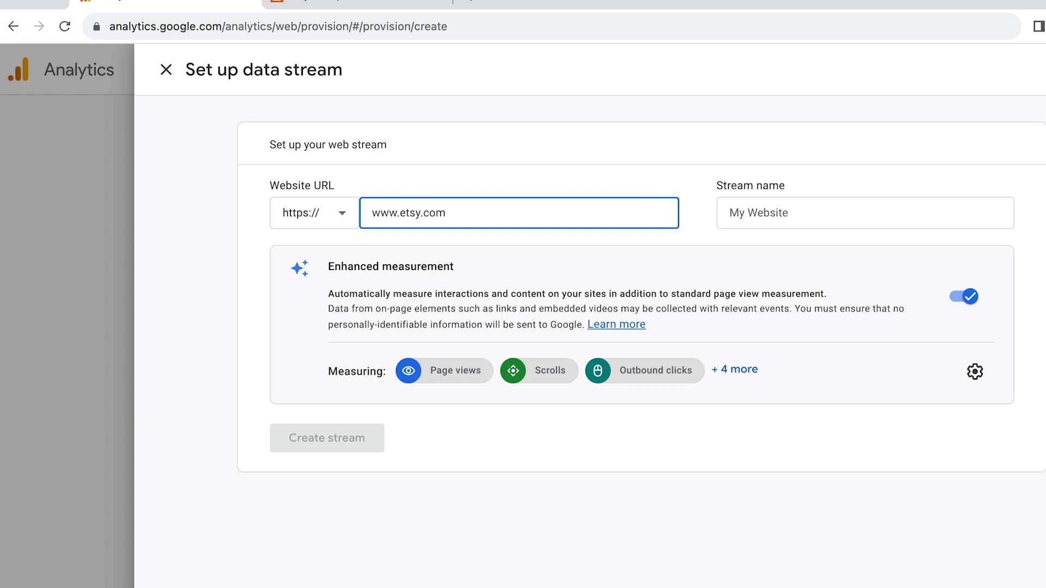
{"action": "left_click", "coordinate": [807, 206]}
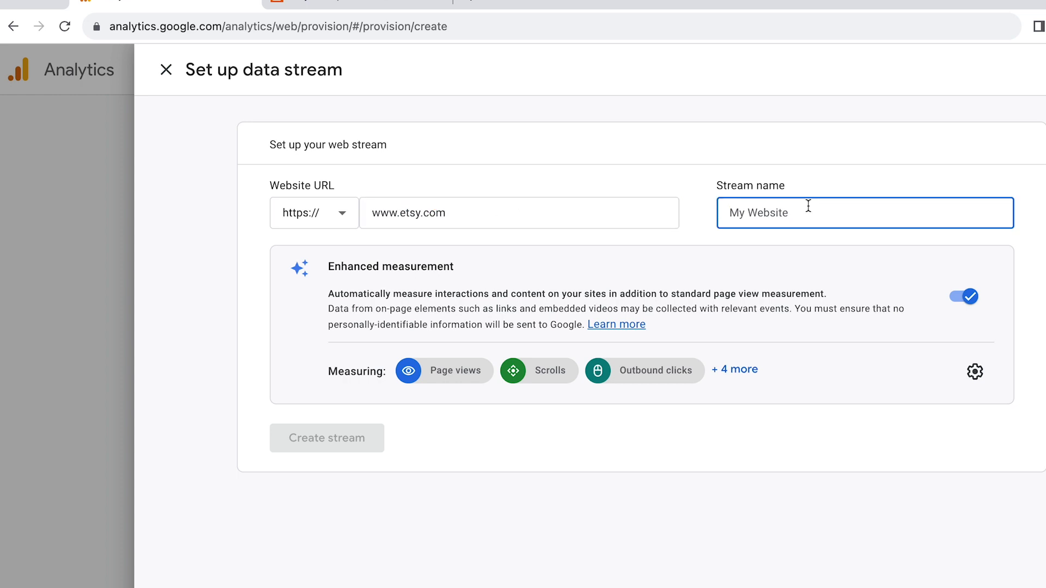
{"action": "type", "text": "Etsy"}
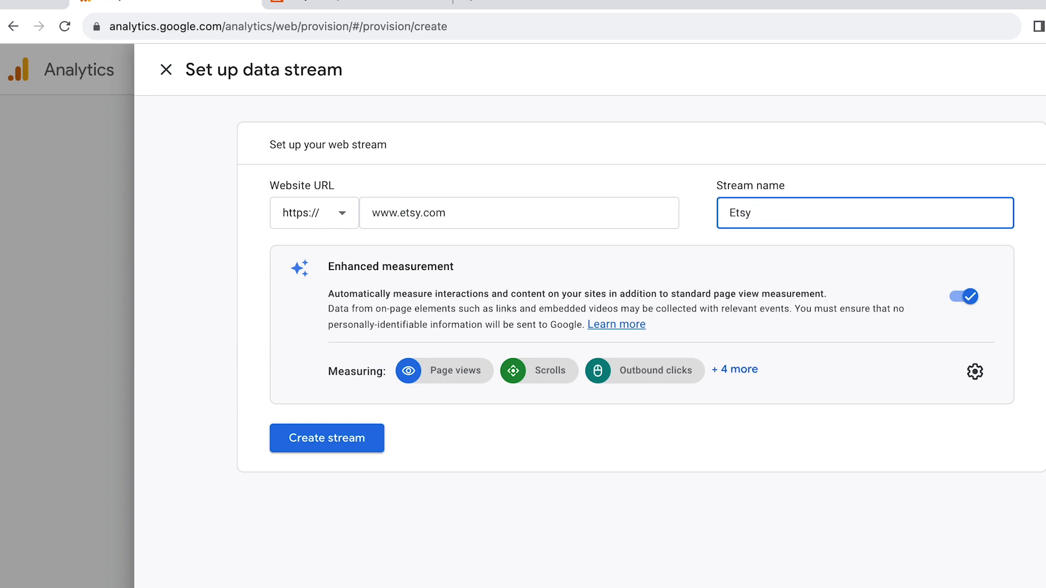
{"action": "left_click", "coordinate": [373, 436]}
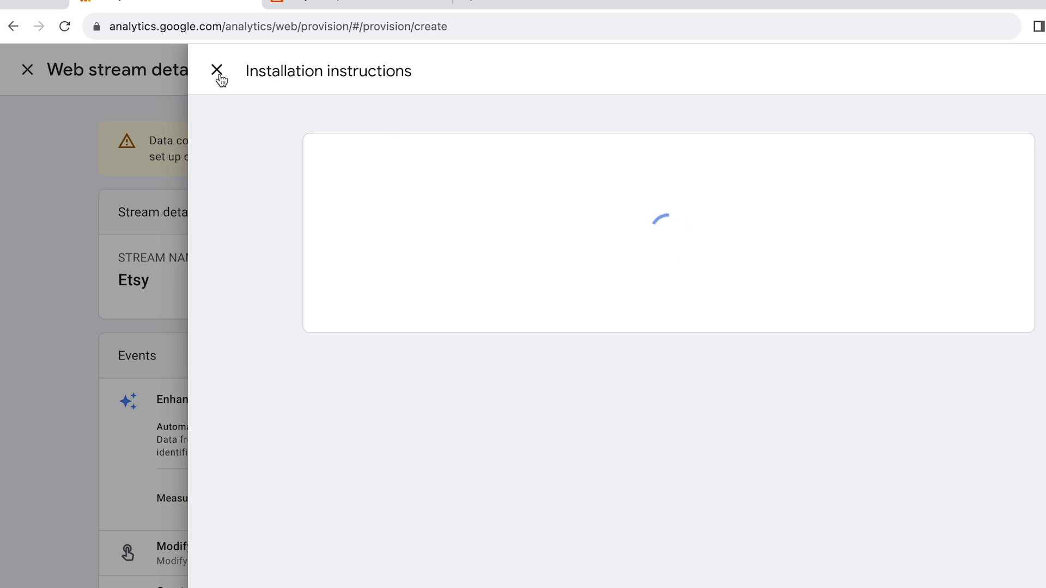
Copy the stream's measurement ID and switch to the Etsy Shop Manager tab.
{"action": "left_click", "coordinate": [217, 70]}
{"action": "left_click", "coordinate": [994, 279]}
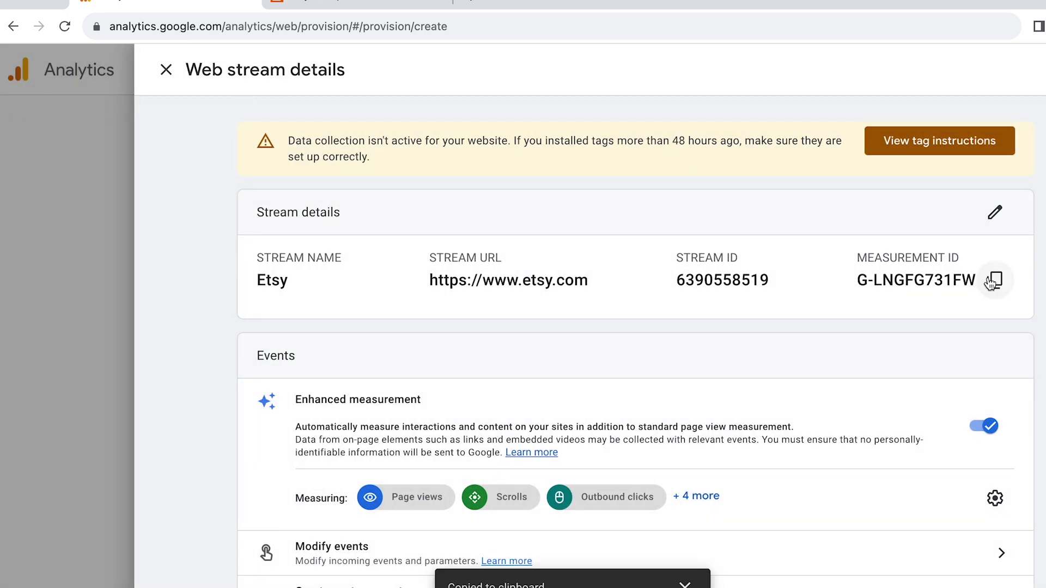
{"action": "left_click", "coordinate": [383, 3]}
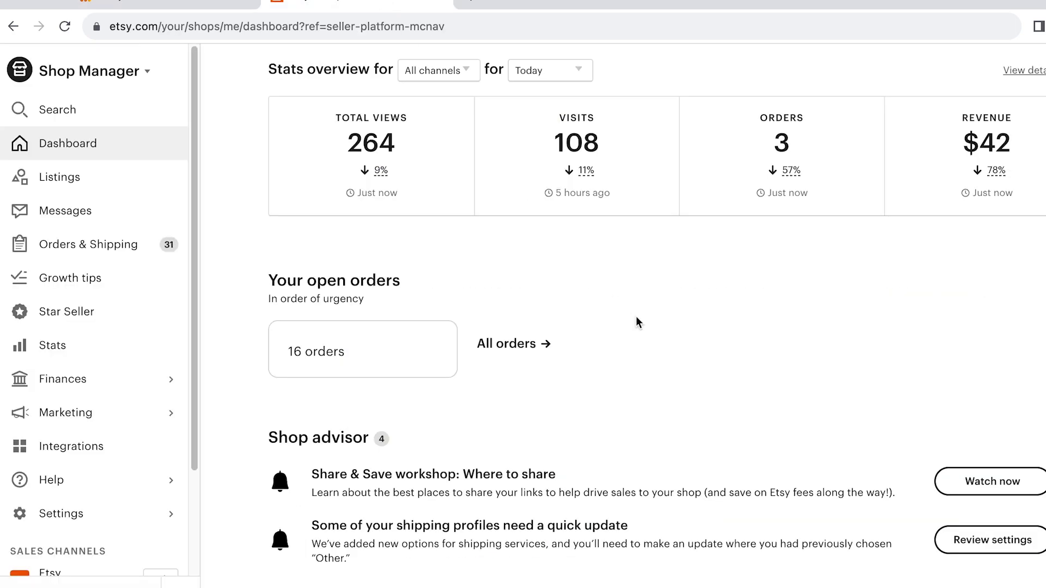
Paste measurement ID G-LNGFG731FW as the Web Property ID in Etsy's Web Analytics settings.
{"action": "left_click", "coordinate": [135, 512]}
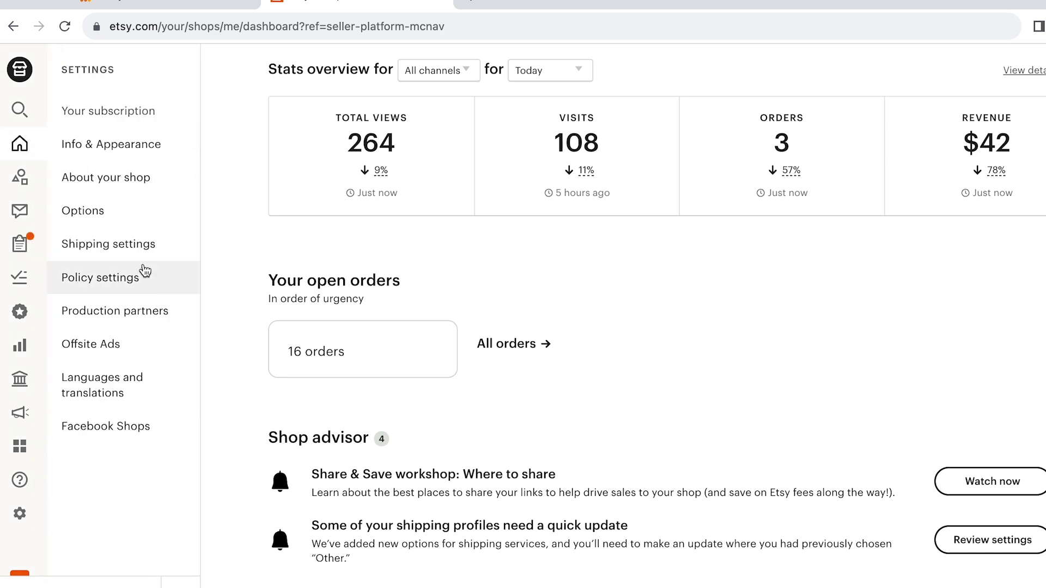
{"action": "left_click", "coordinate": [140, 214]}
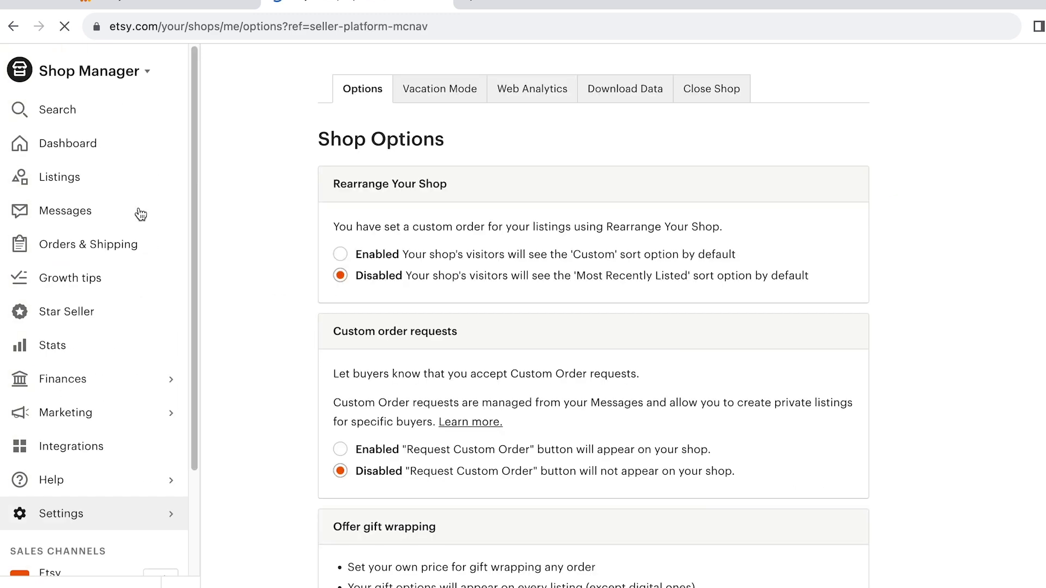
{"action": "left_click", "coordinate": [544, 88]}
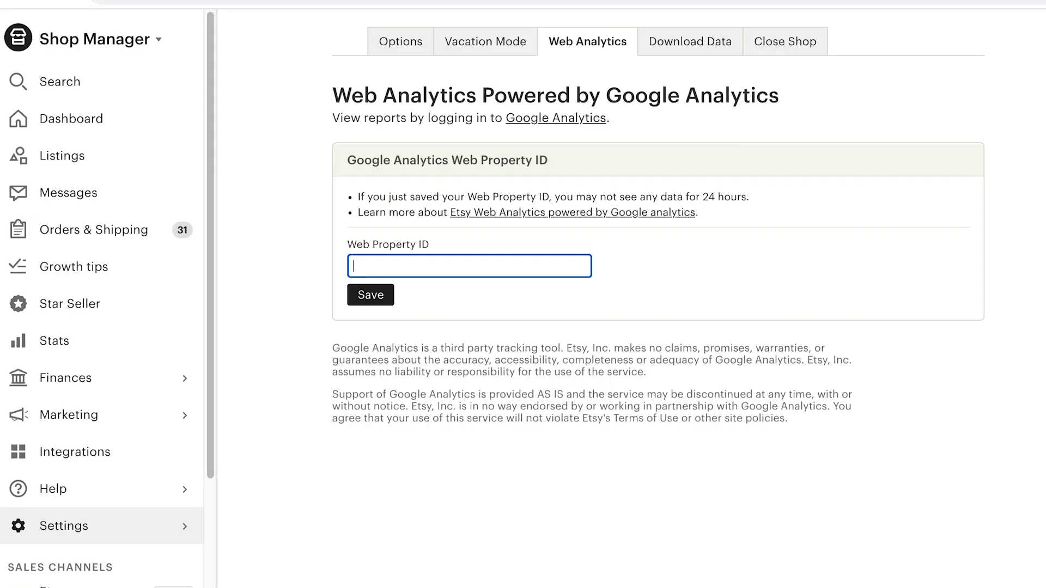
{"action": "key", "text": "ctrl+v"}
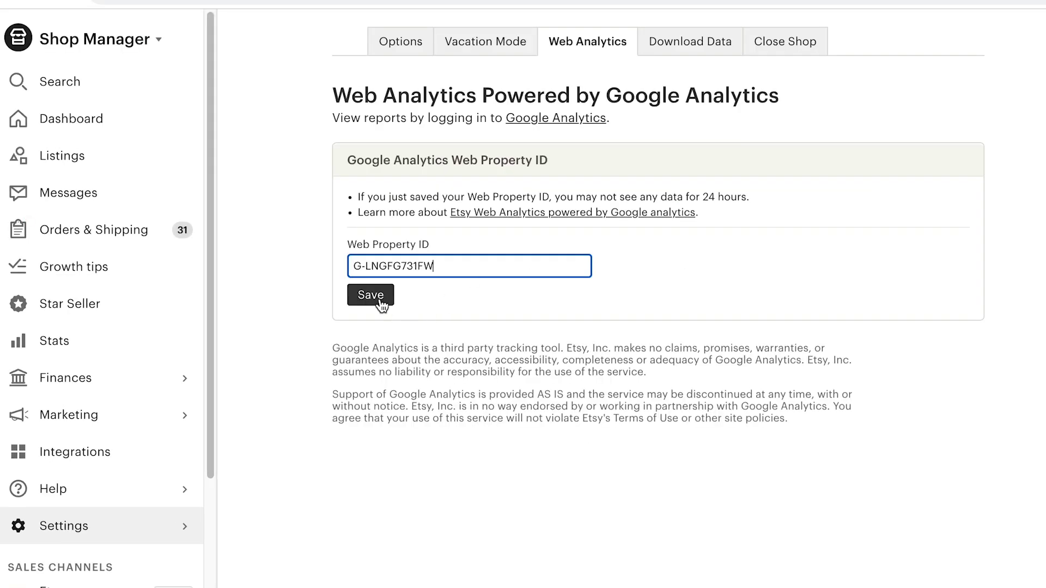